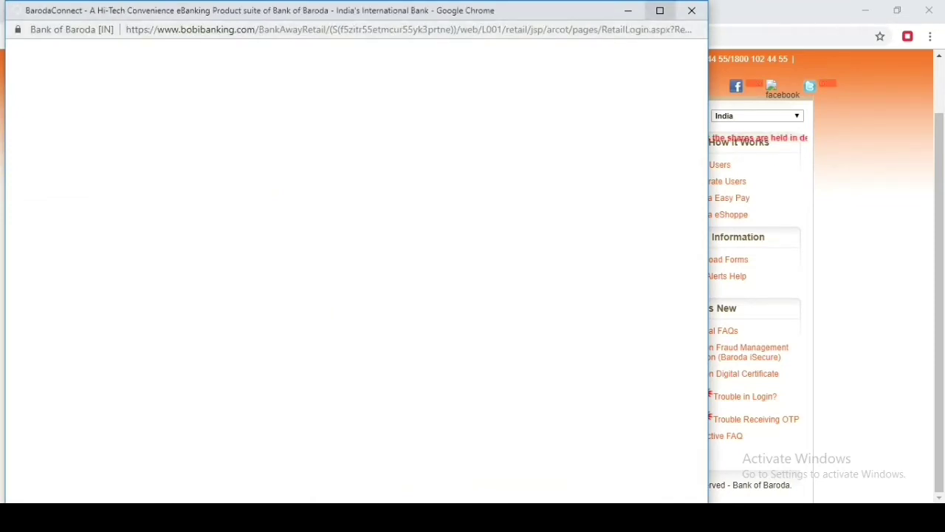
Step: Maximize the login popup, paste the User ID into its box and submit it
click(660, 10)
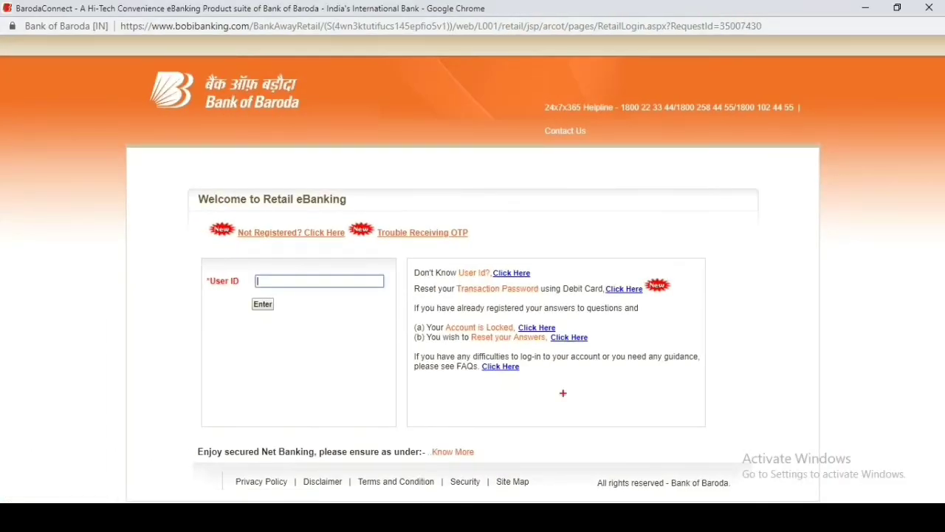
drag(288, 289, 334, 317)
drag(264, 314, 306, 346)
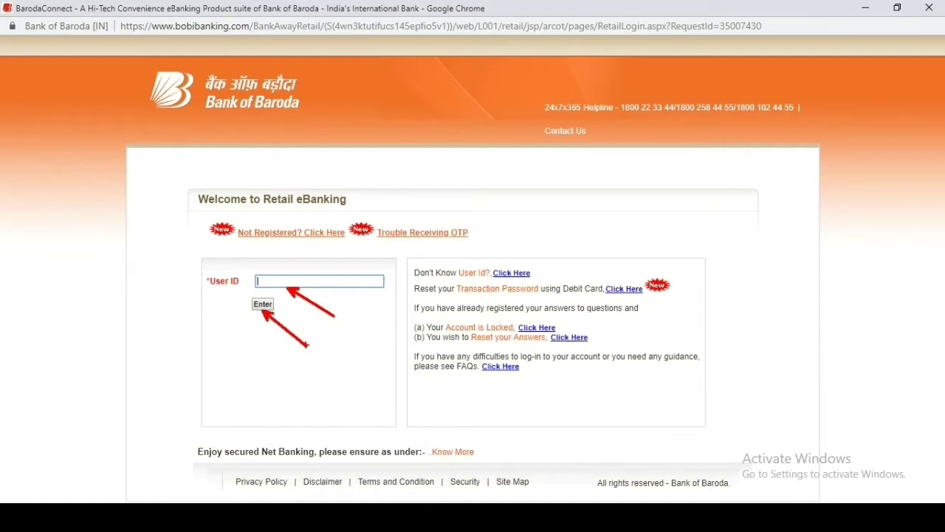
key(Escape)
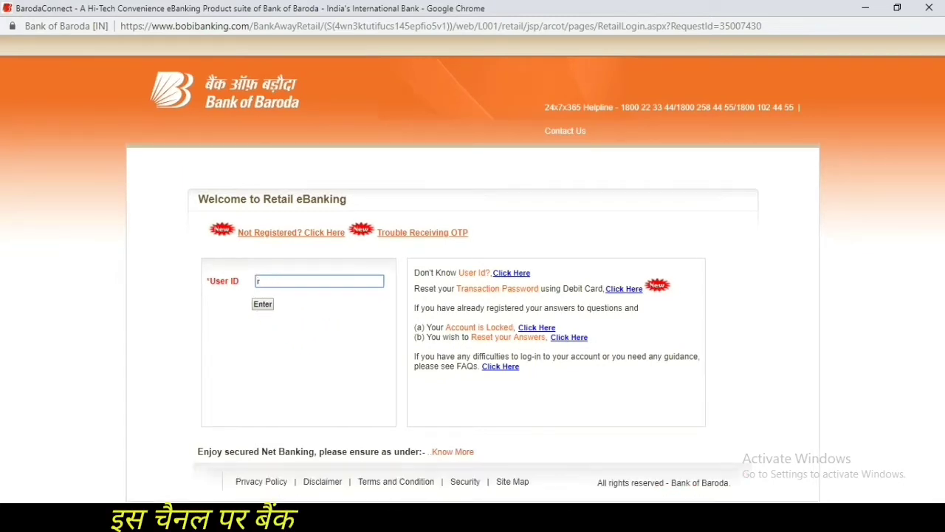
key(ctrl+v)
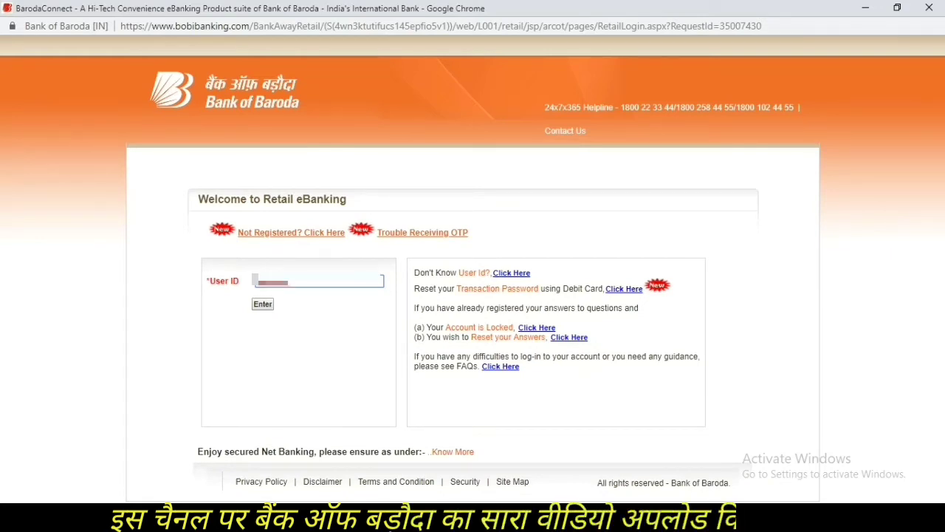
key(Return)
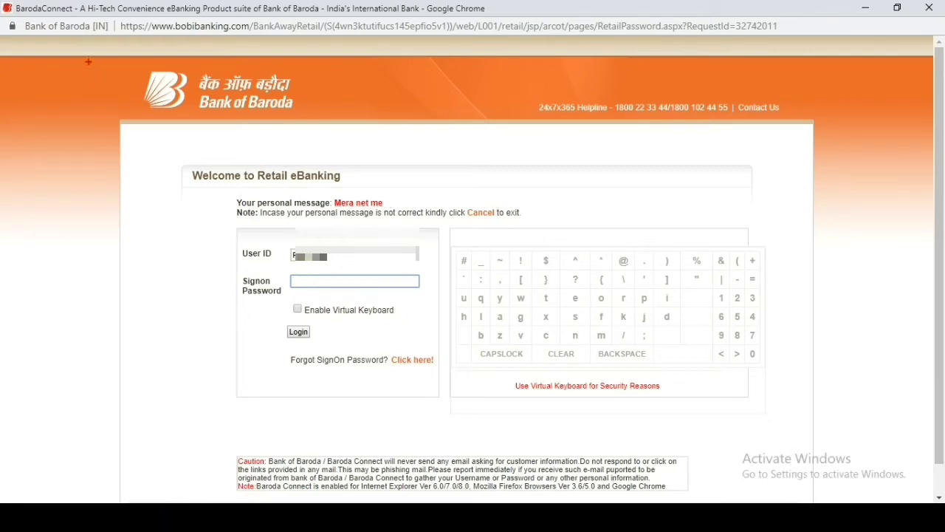
Step: Mark the sign-on password field and the 'Forgot SignOn Password?' reset option with arrows
drag(355, 289, 401, 299)
drag(310, 294, 305, 304)
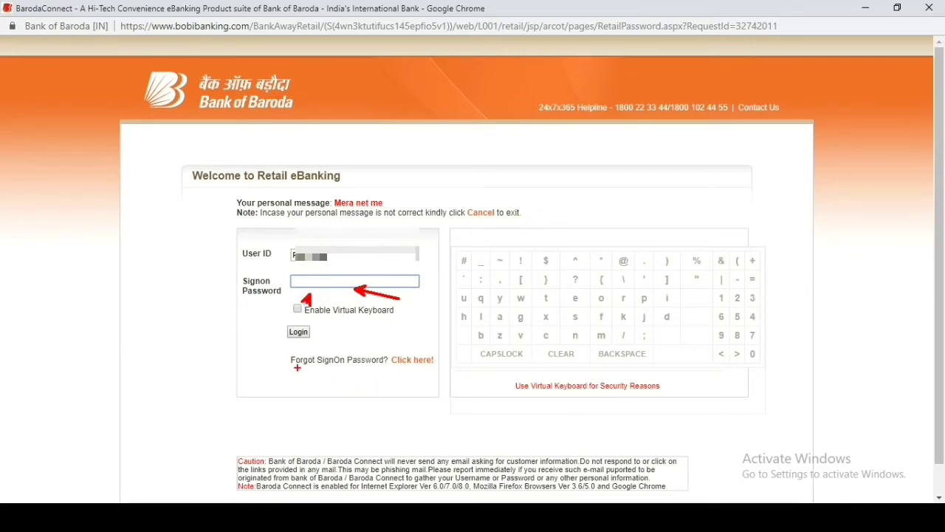
drag(298, 369, 288, 392)
drag(428, 367, 466, 378)
drag(409, 370, 414, 401)
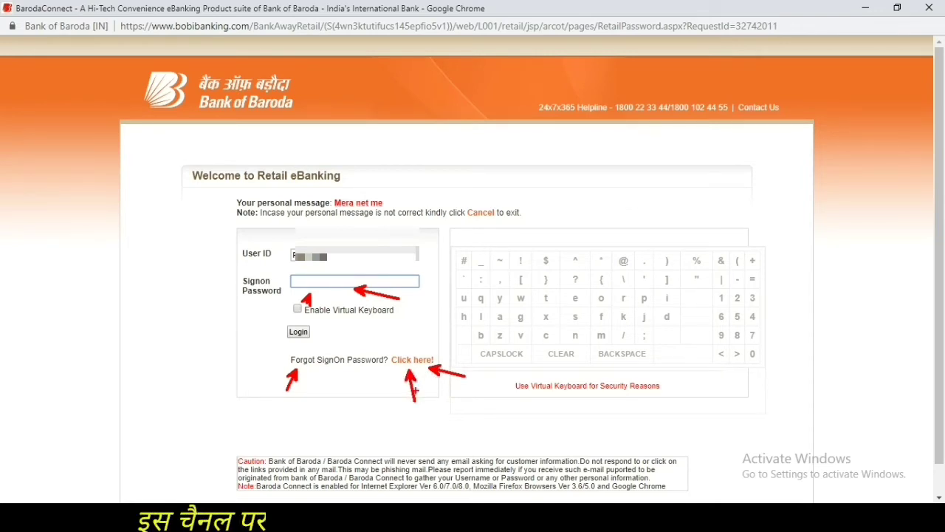
key(Escape)
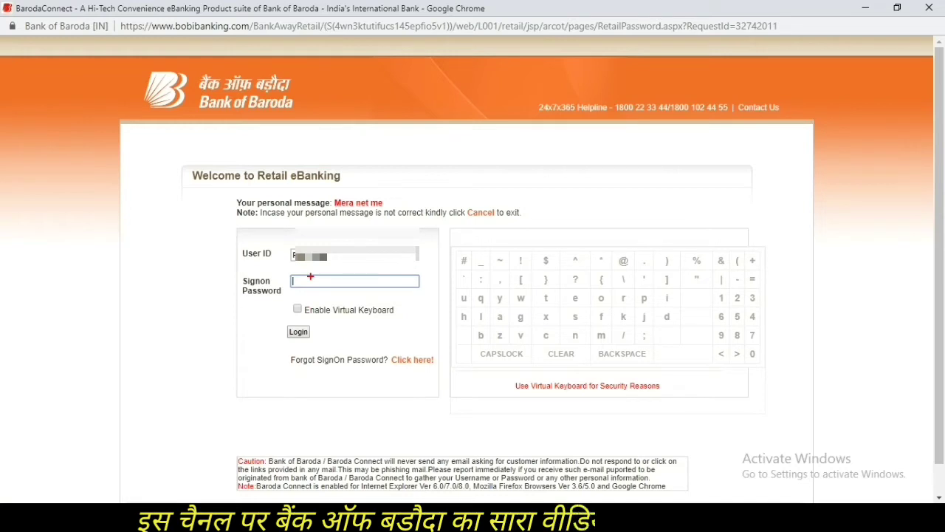
drag(406, 369, 429, 406)
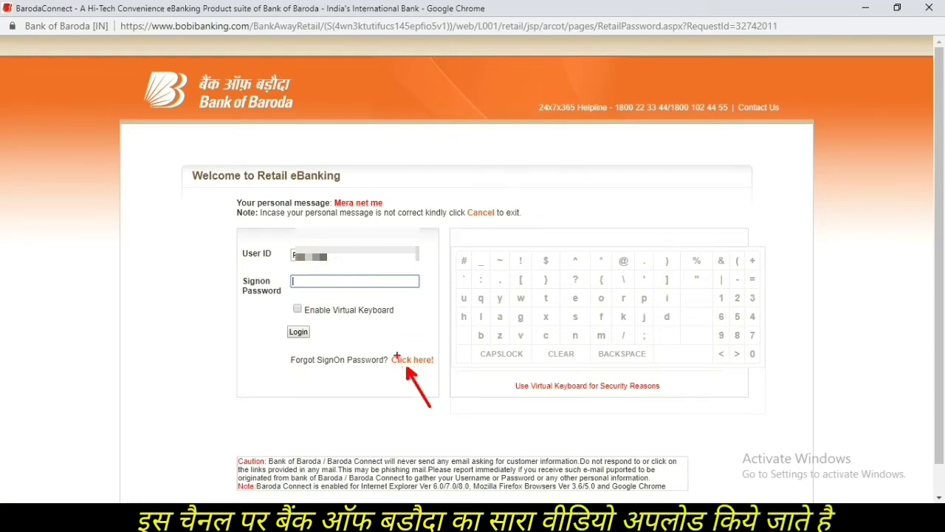
key(Escape)
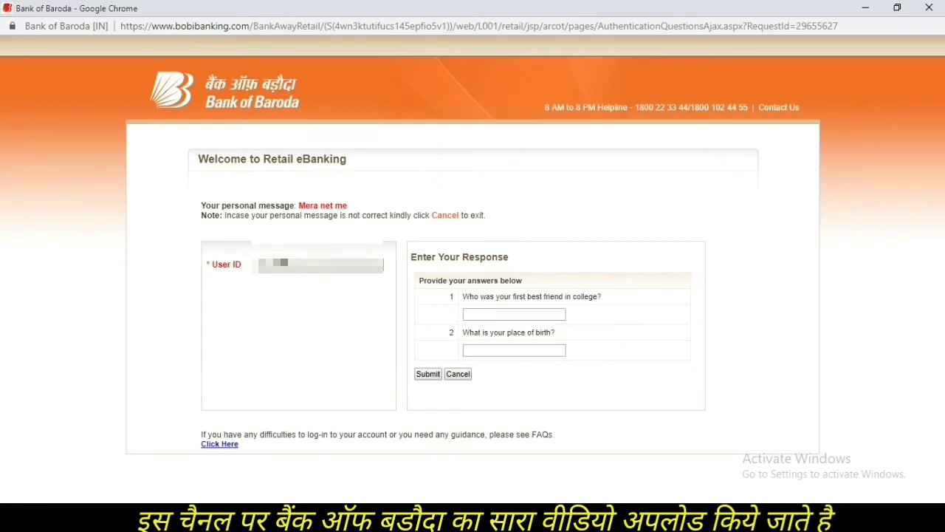
Step: Answer the college best friend and place of birth security questions, then submit them
click(513, 314)
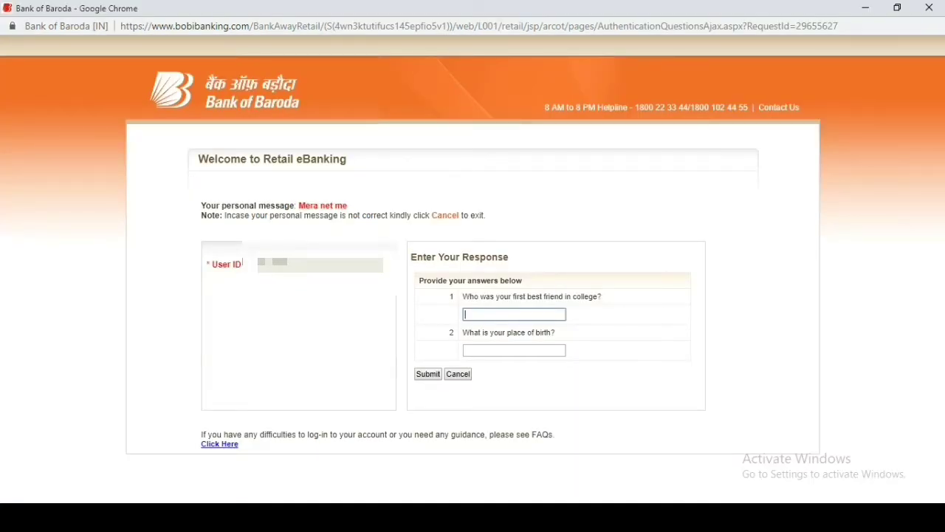
text(a)
click(515, 351)
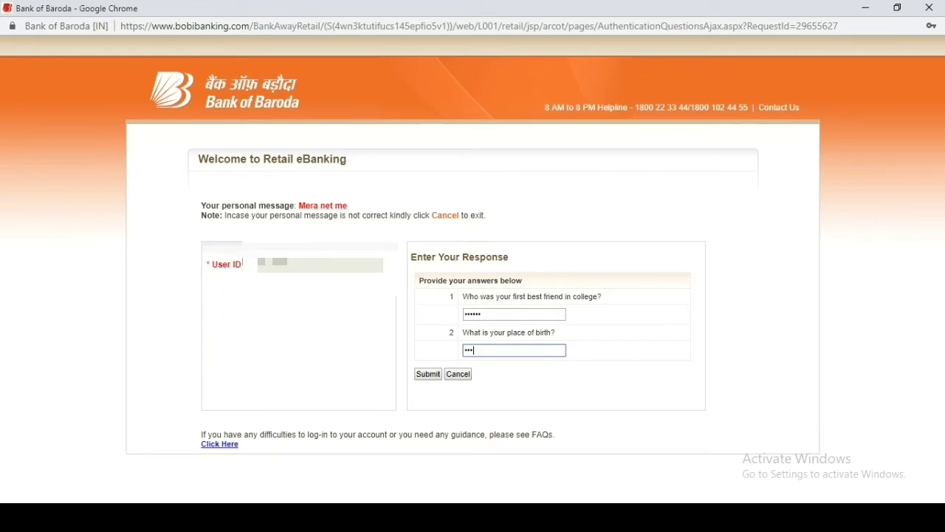
text(aaaaaaa)
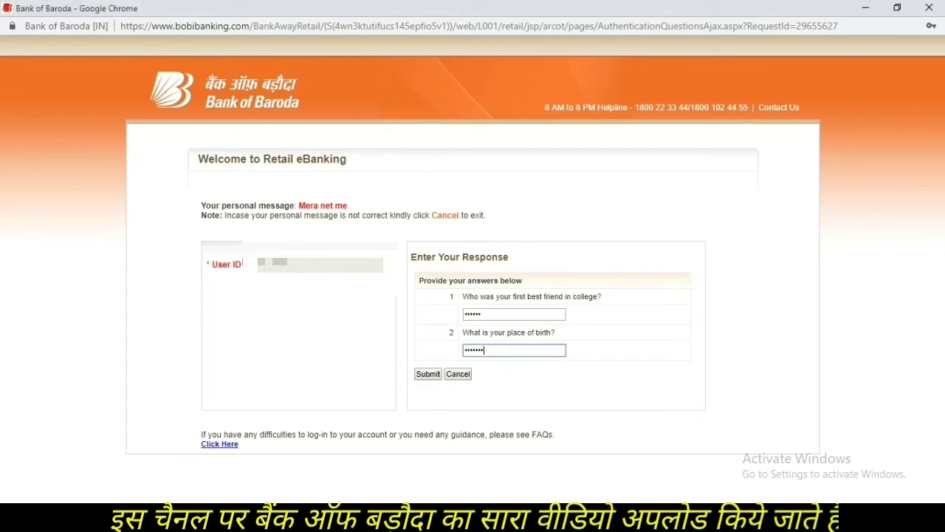
key(Return)
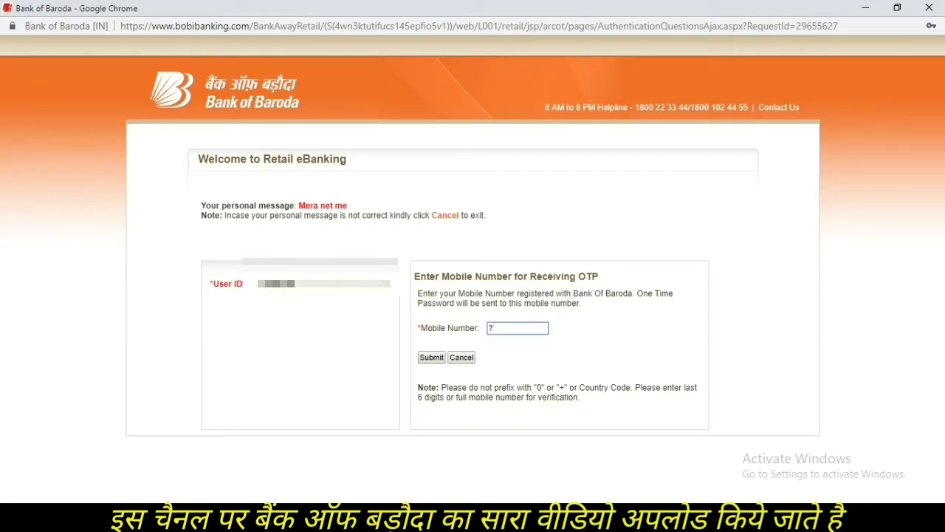
Step: Finish entering the registered mobile number and request an OTP for it
text(5)
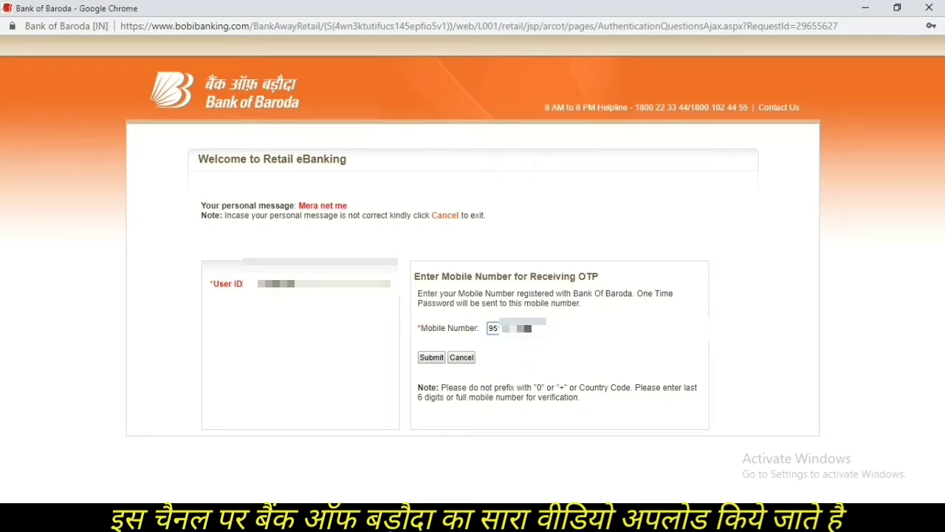
click(431, 357)
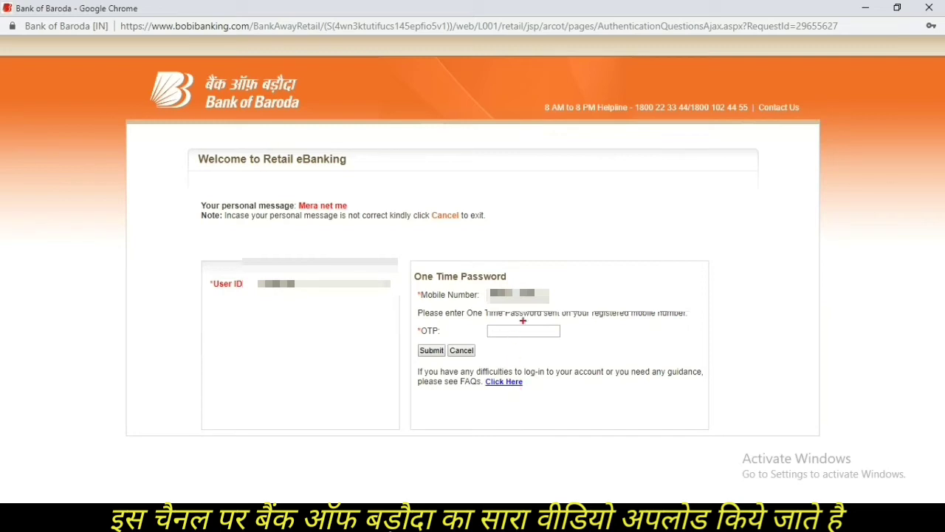
mouse_move(541, 302)
mouse_down()
mouse_move(579, 325)
mouse_move(570, 354)
mouse_up()
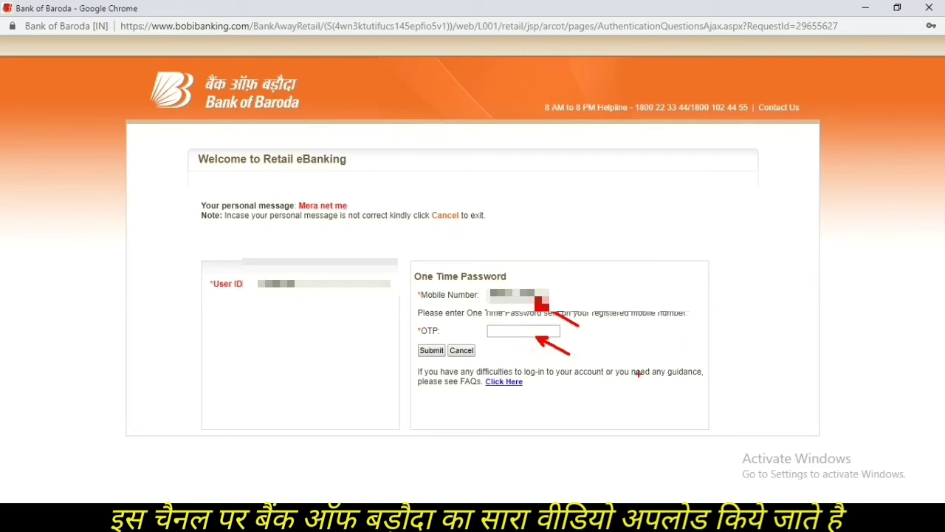
Step: Enter the one-time password received by SMS and submit it for verification
key(Escape)
click(523, 331)
text(1)
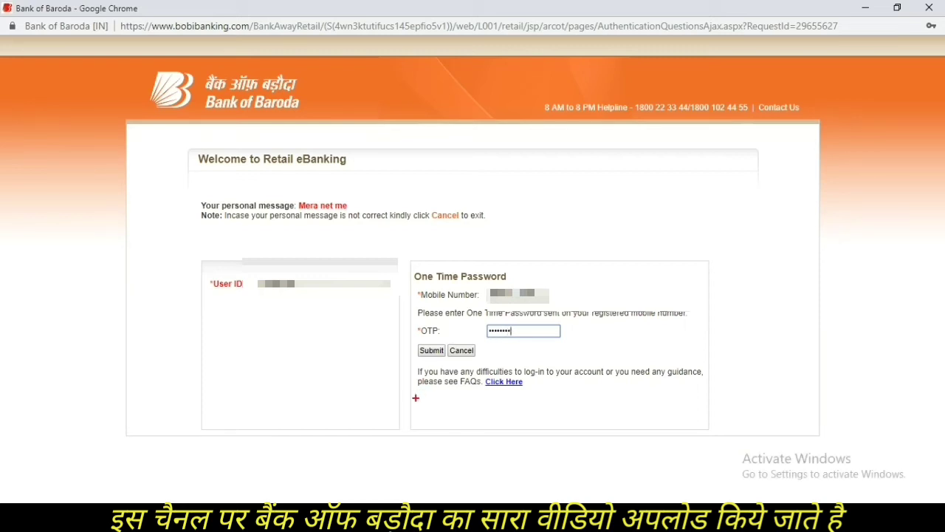
key(Return)
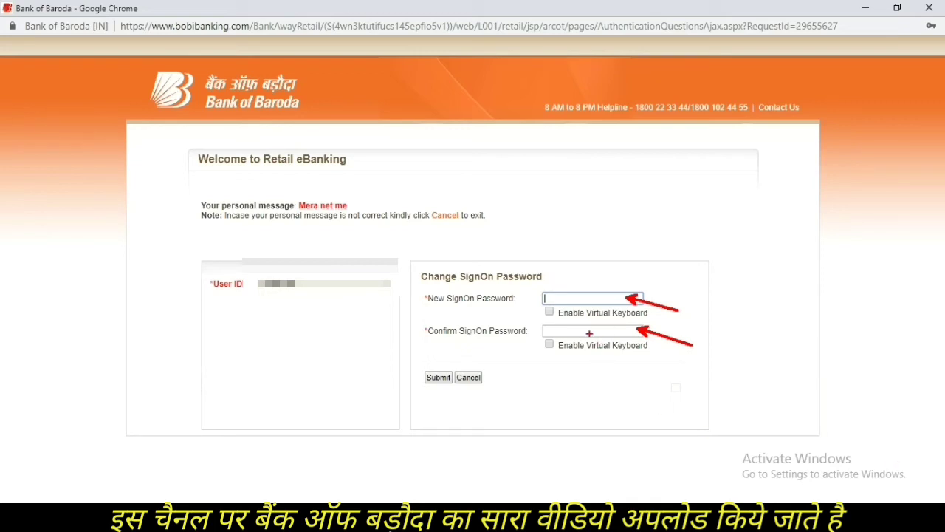
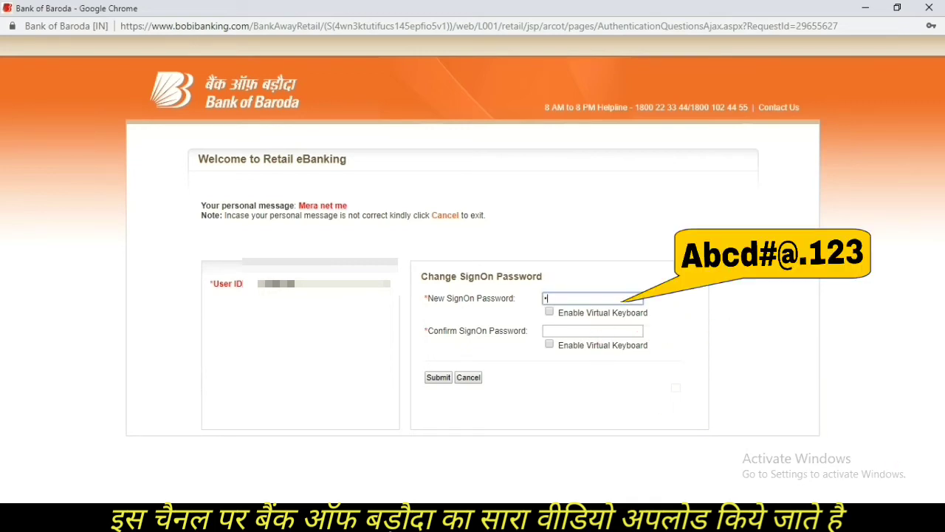
Step: Type the new sign-on password, retype it in Confirm SignOn Password, and submit
key(BackSpace)
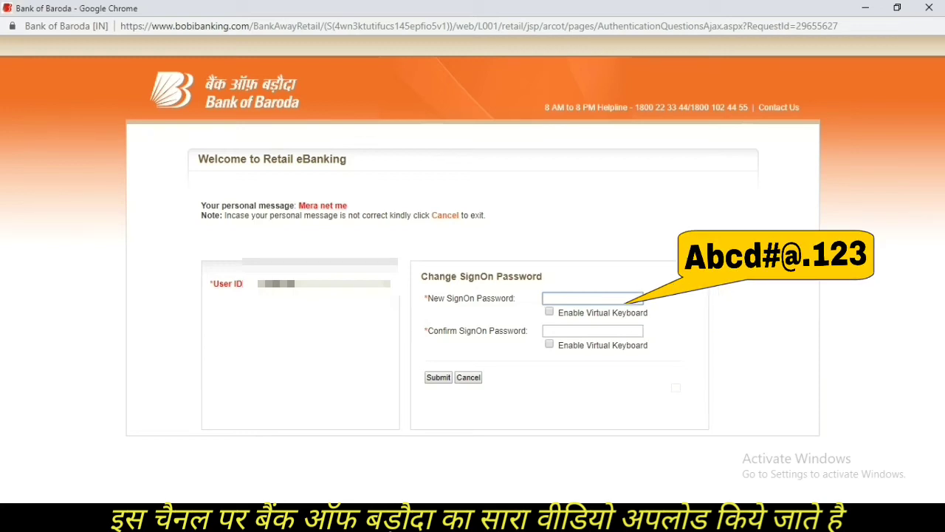
key(BackSpace)
key(BackSpace)
key(BackSpace)
key(BackSpace)
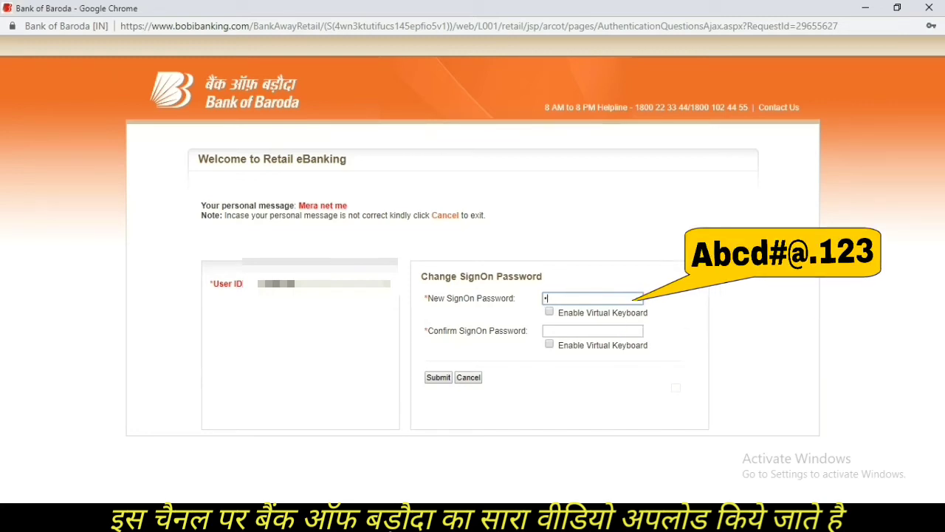
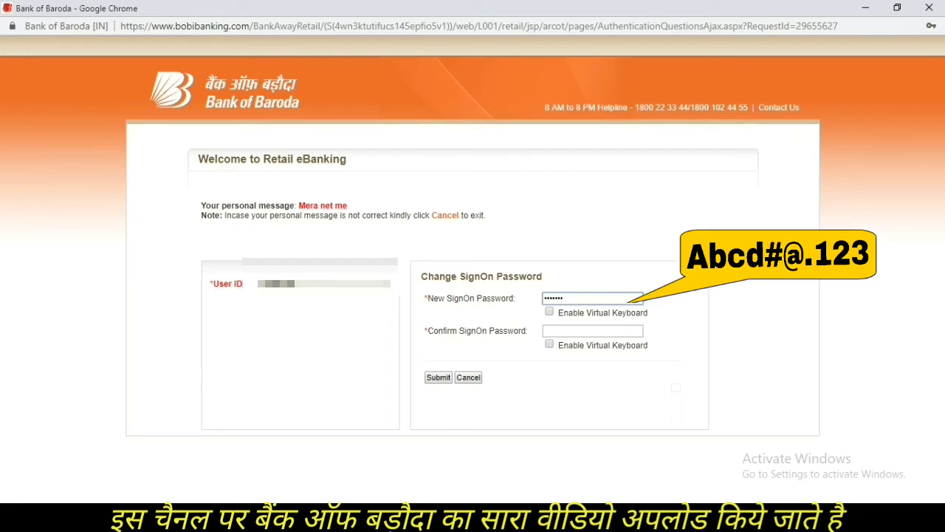
click(592, 330)
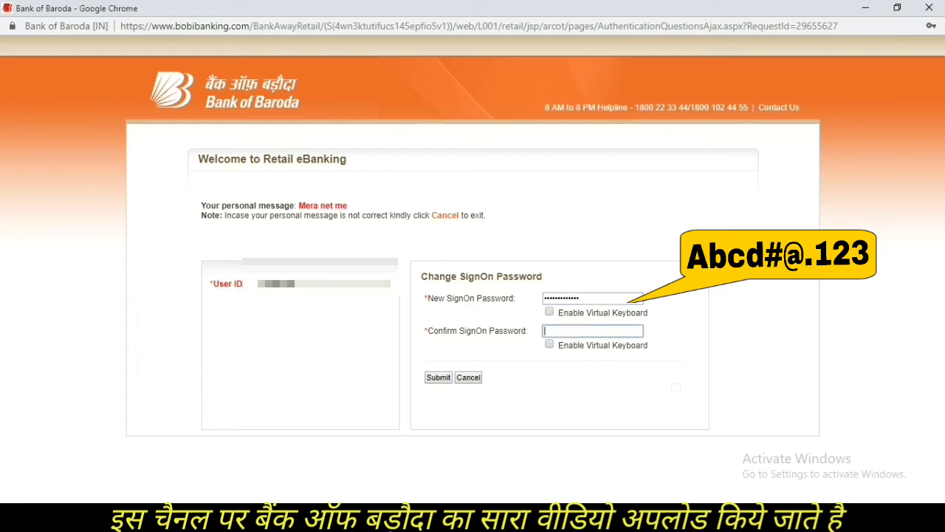
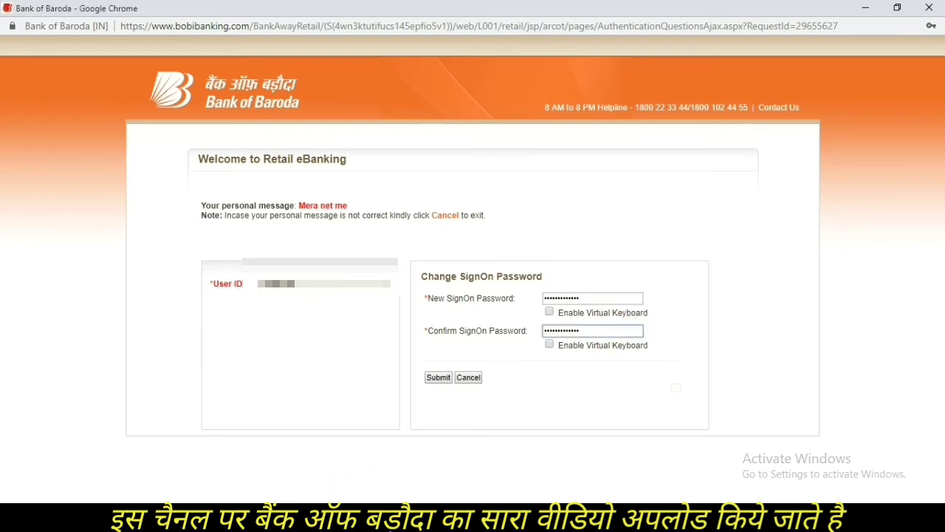
key(Return)
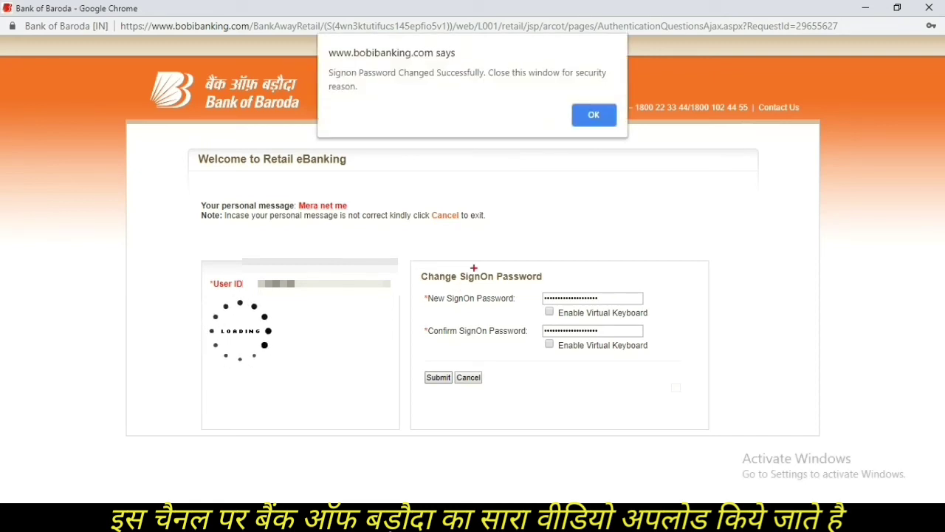
drag(355, 74, 533, 96)
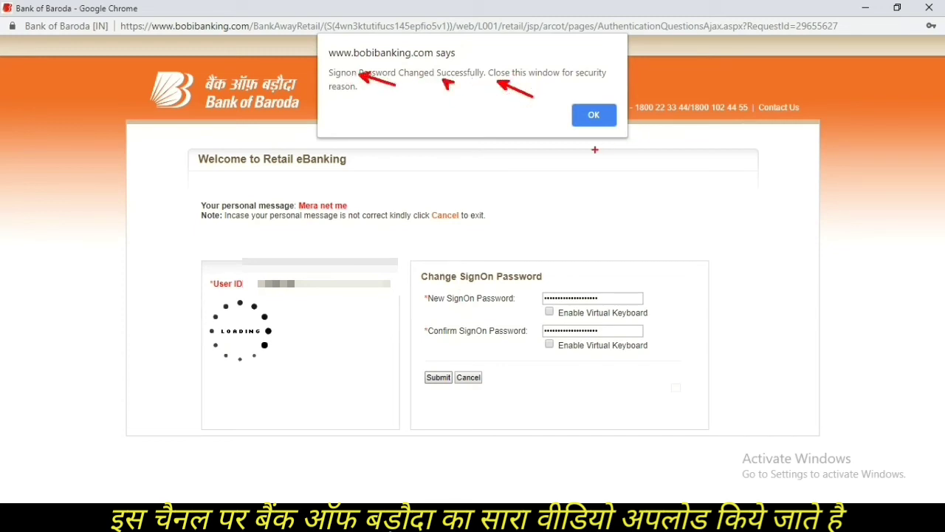
key(Escape)
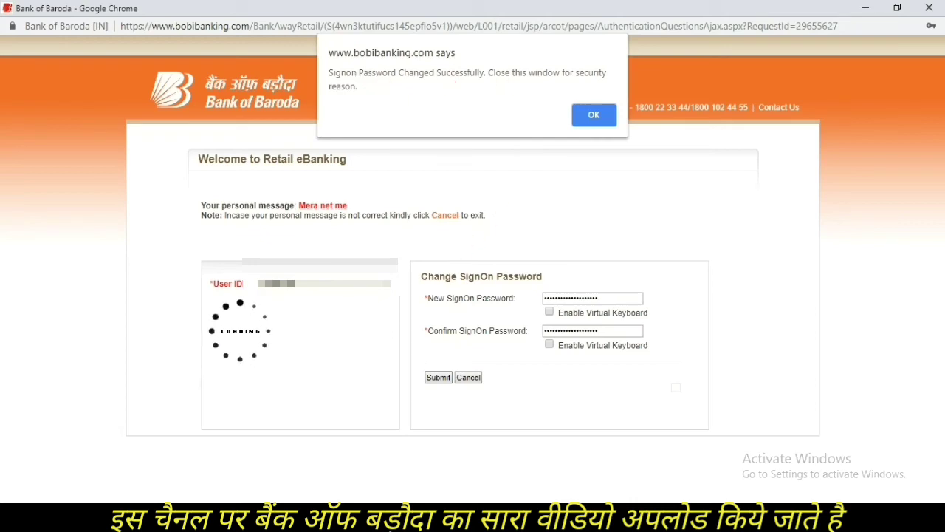